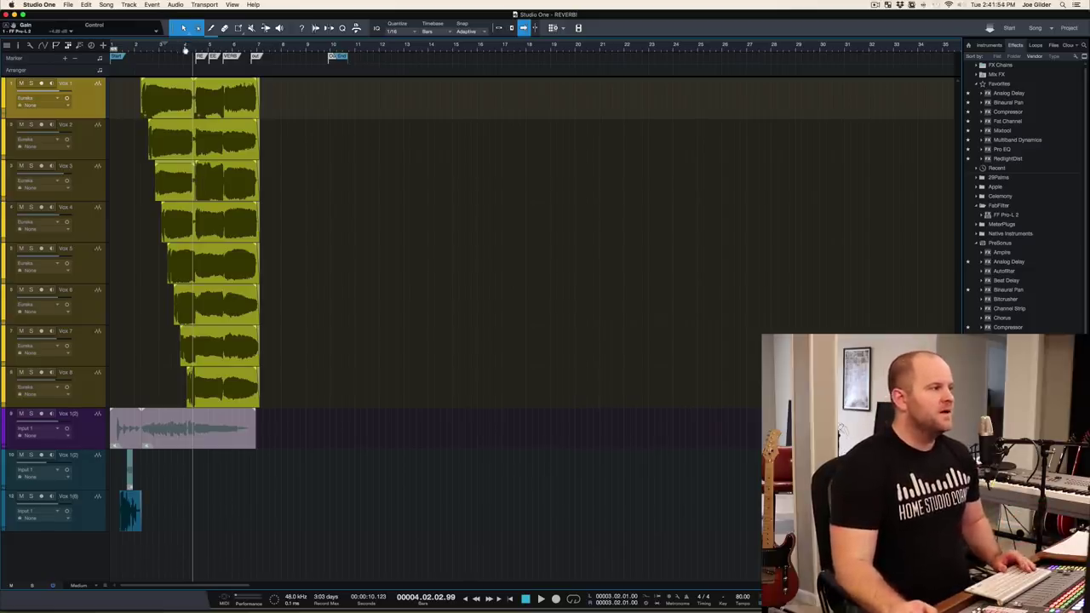
- Zoom in on the vocal parts, open the Console, and play the vocals twice
{"action": "left_click_drag", "start_coordinate": [185, 51], "coordinate": [191, 83]}
{"action": "key", "text": "F3"}
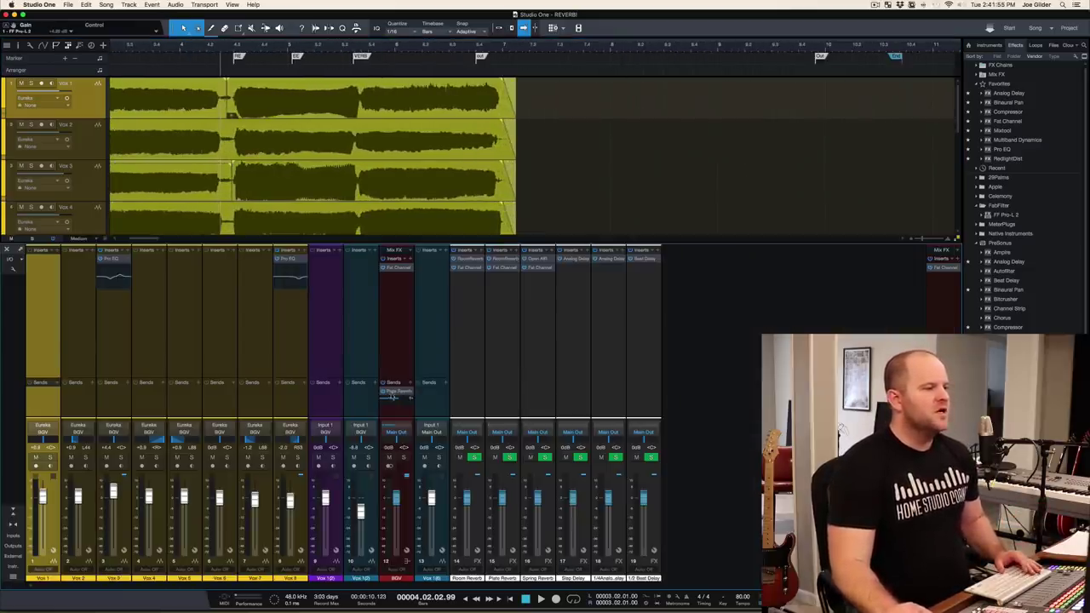
{"action": "key", "text": "space"}
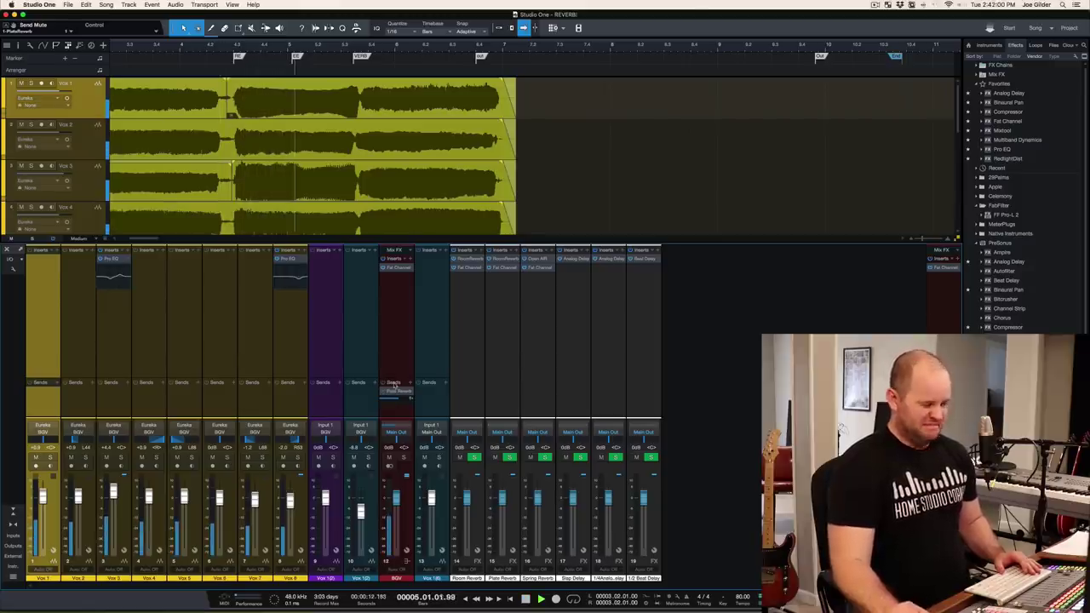
{"action": "key", "text": "space"}
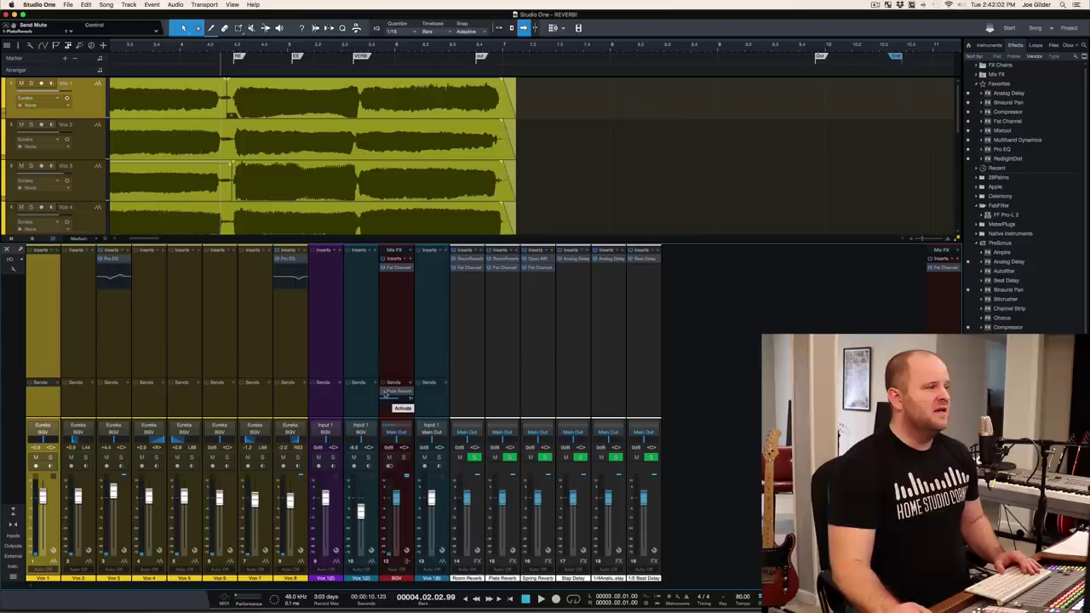
{"action": "key", "text": "space"}
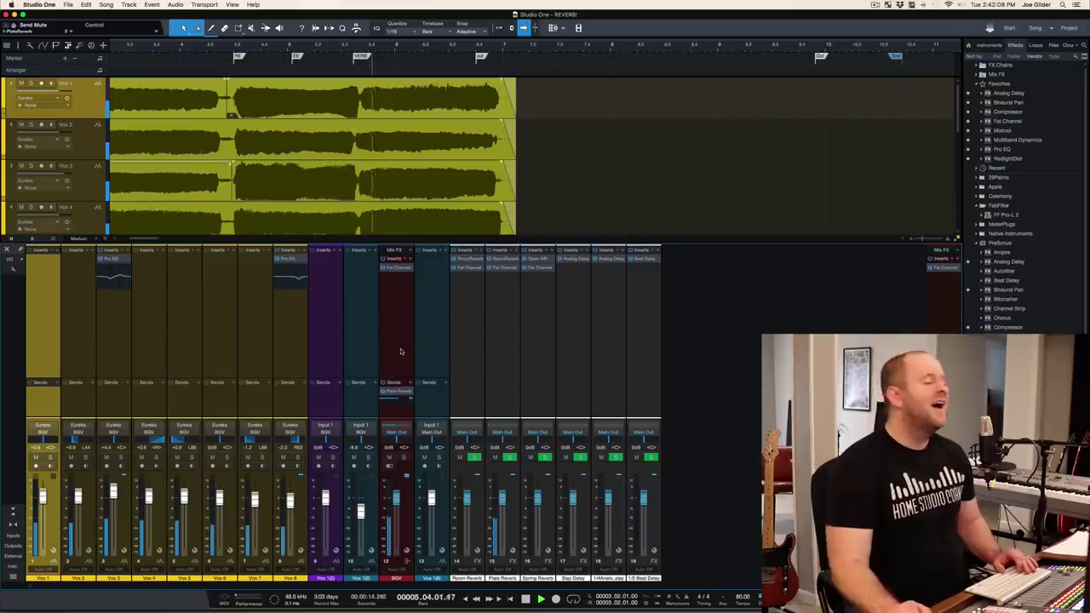
{"action": "key", "text": "space"}
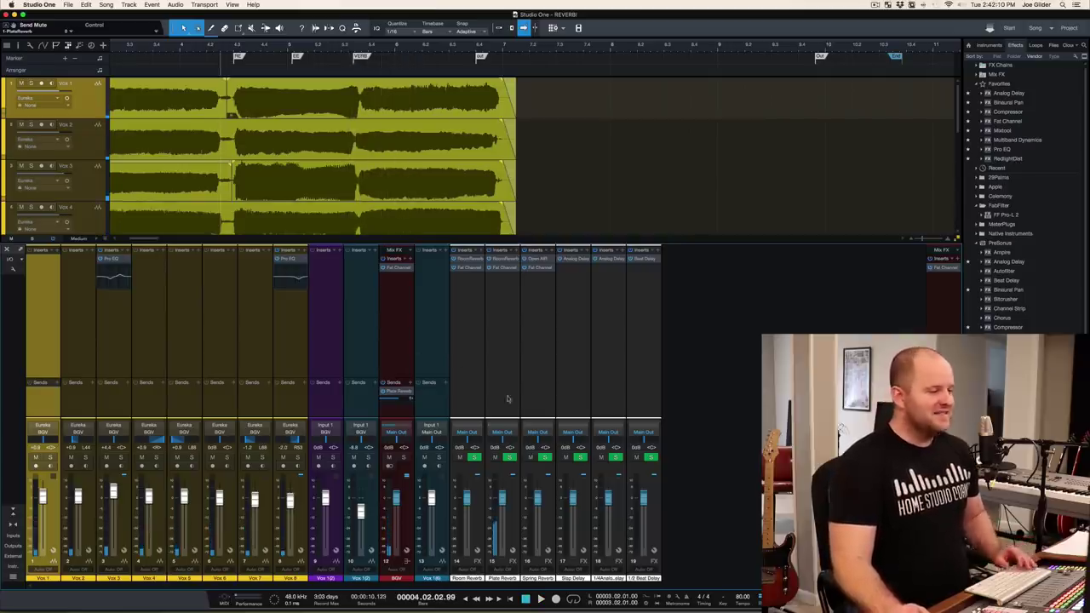
- Make the Plate Reverb return solo safe, play the soloed vocals, then clear all solos
{"action": "left_click", "coordinate": [515, 386]}
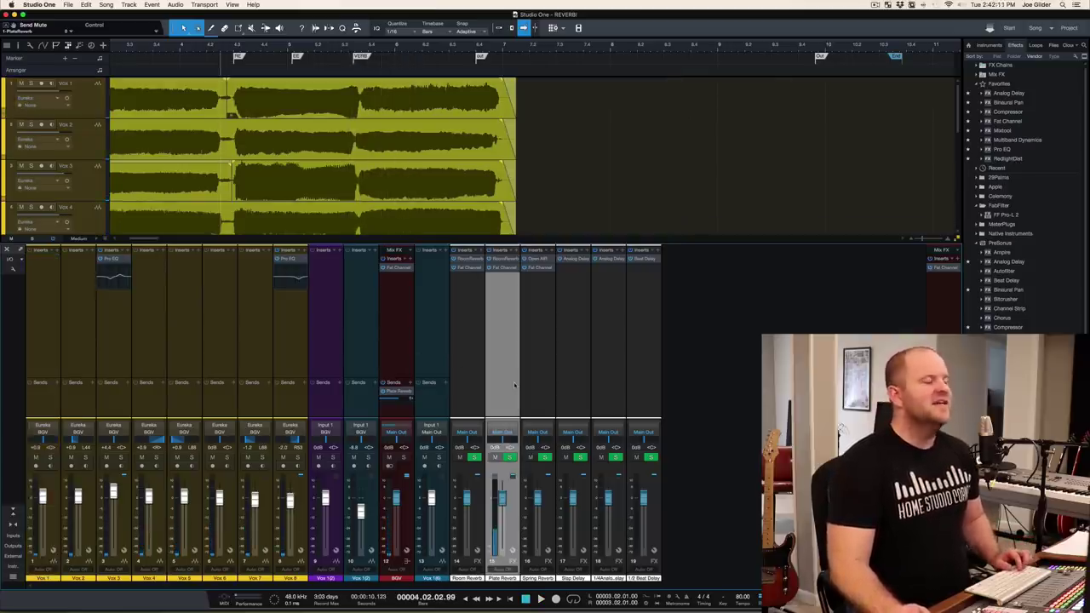
{"action": "left_click", "coordinate": [511, 458], "text": "shift"}
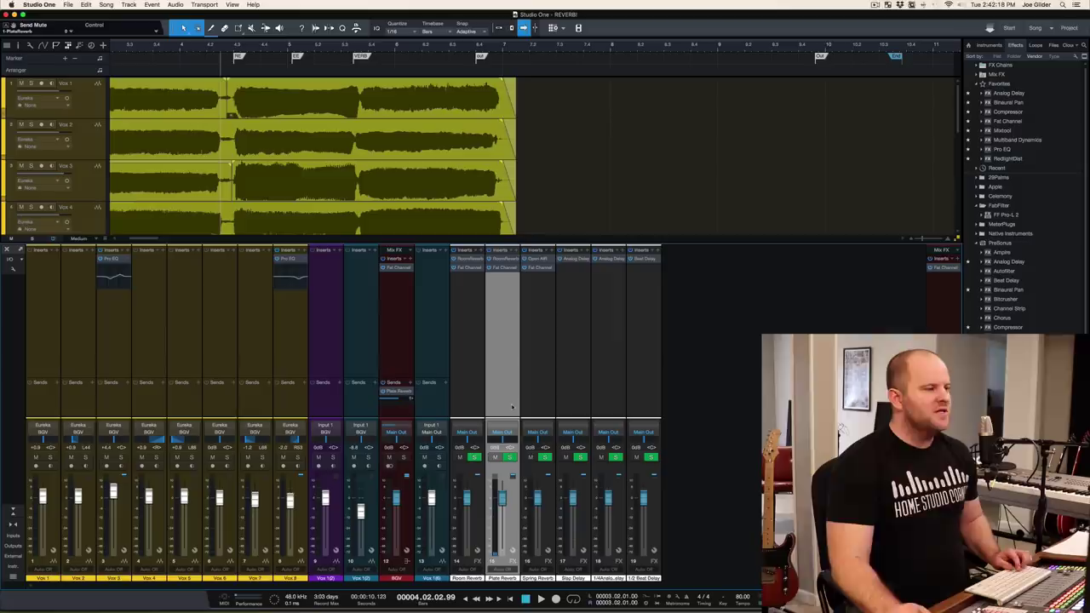
{"action": "key", "text": "s"}
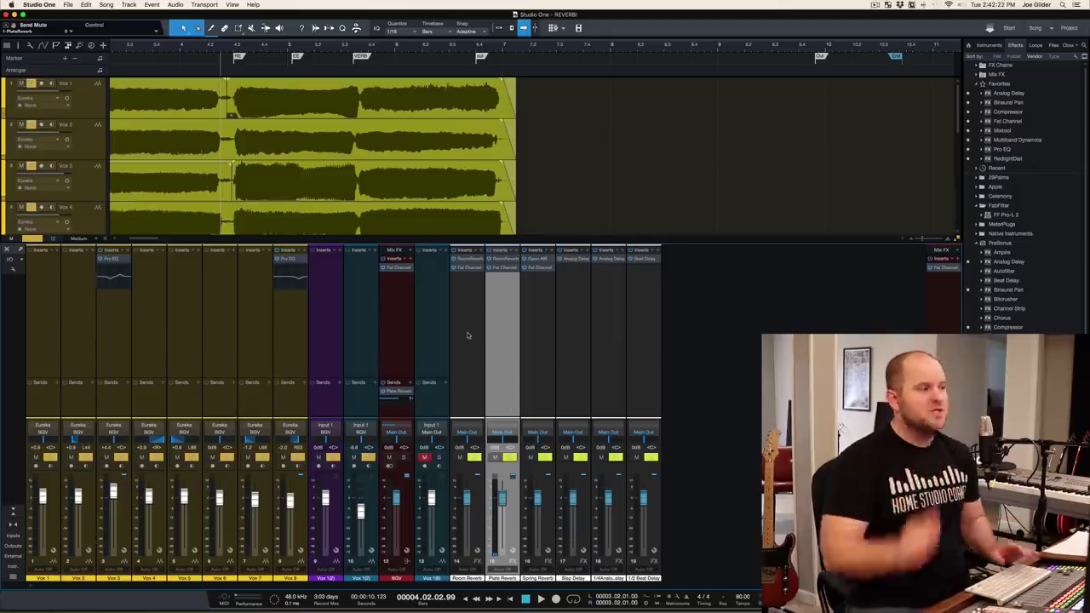
{"action": "key", "text": "space"}
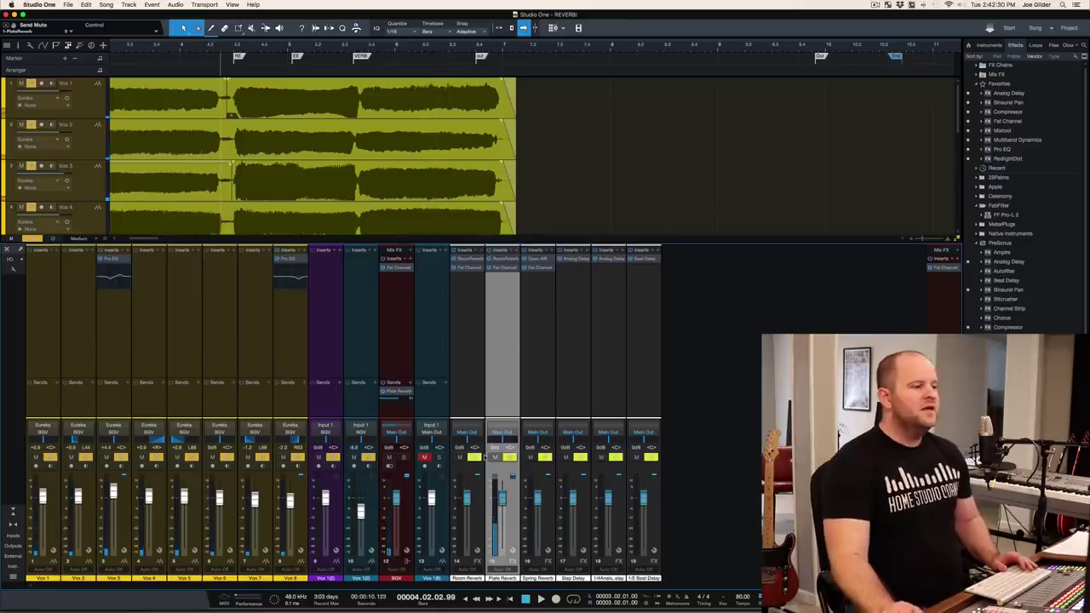
{"action": "left_click", "coordinate": [498, 457]}
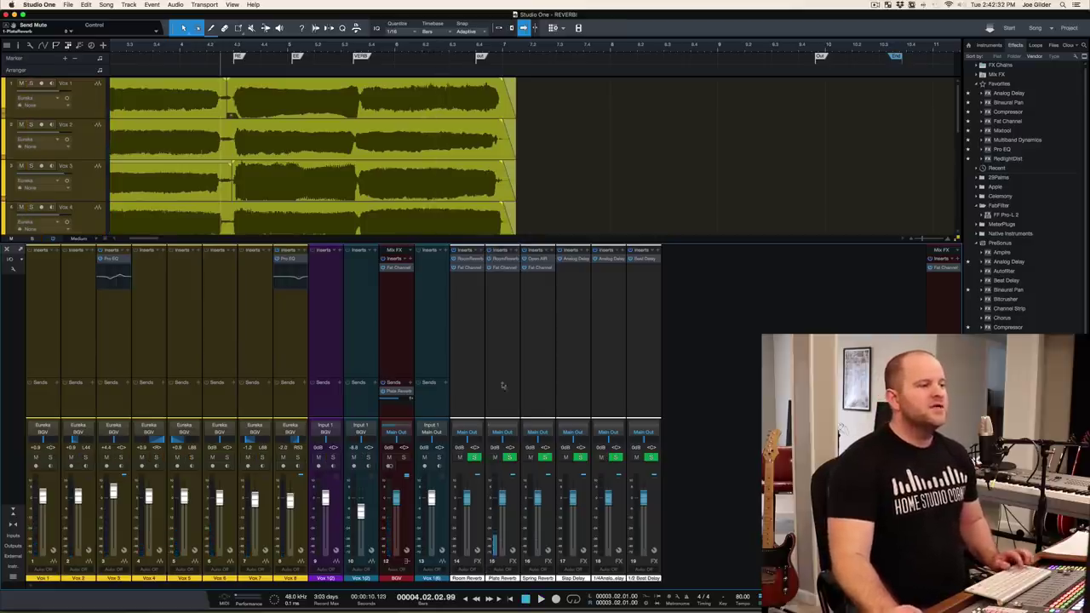
- Open the Plate Reverb bus's Room Reverb and check its Flat Plate preset, leaving it unchanged
{"action": "left_click", "coordinate": [508, 264]}
{"action": "left_click_drag", "start_coordinate": [554, 126], "coordinate": [586, 212]}
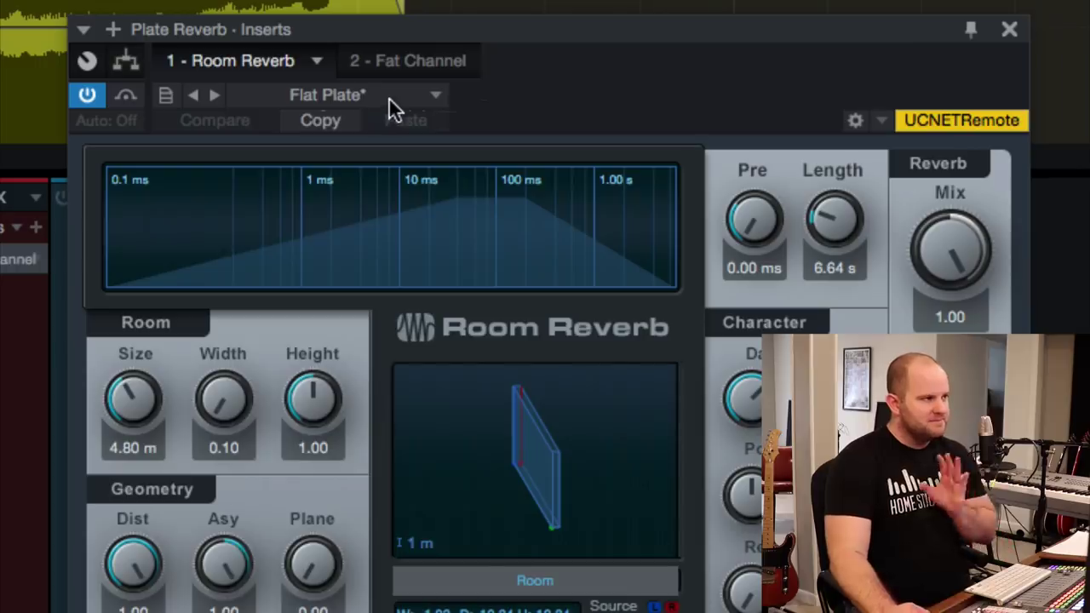
{"action": "left_click", "coordinate": [471, 130]}
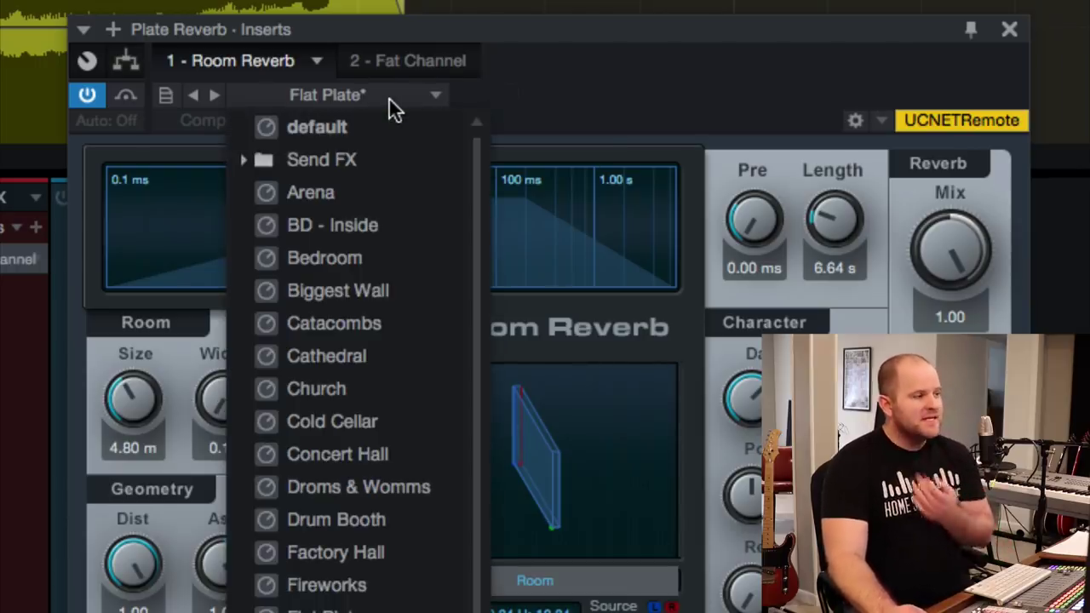
{"action": "left_click", "coordinate": [503, 63]}
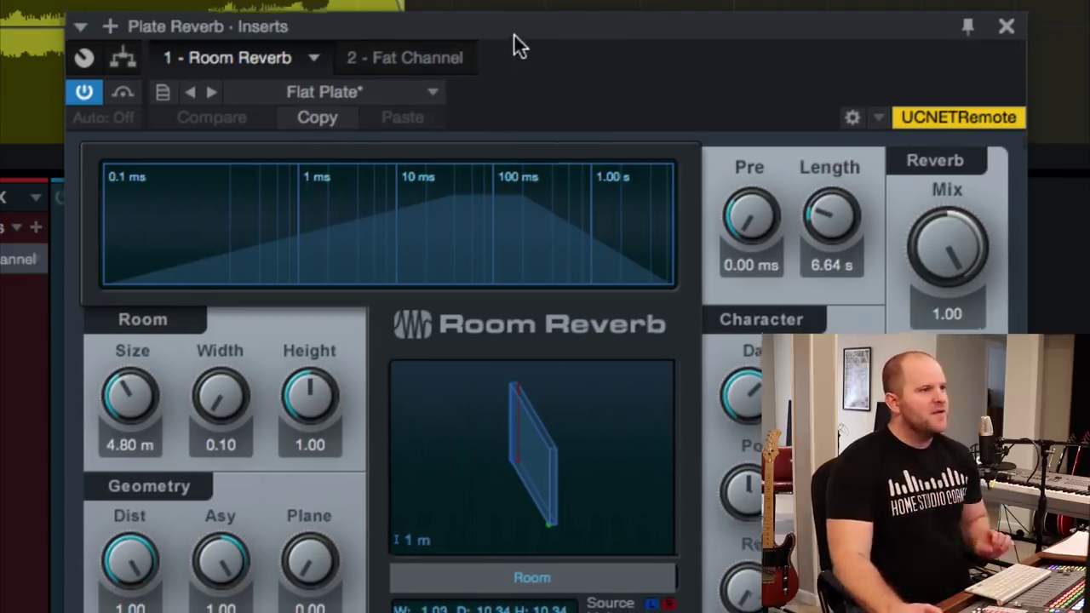
{"action": "left_click_drag", "start_coordinate": [514, 33], "coordinate": [506, 25]}
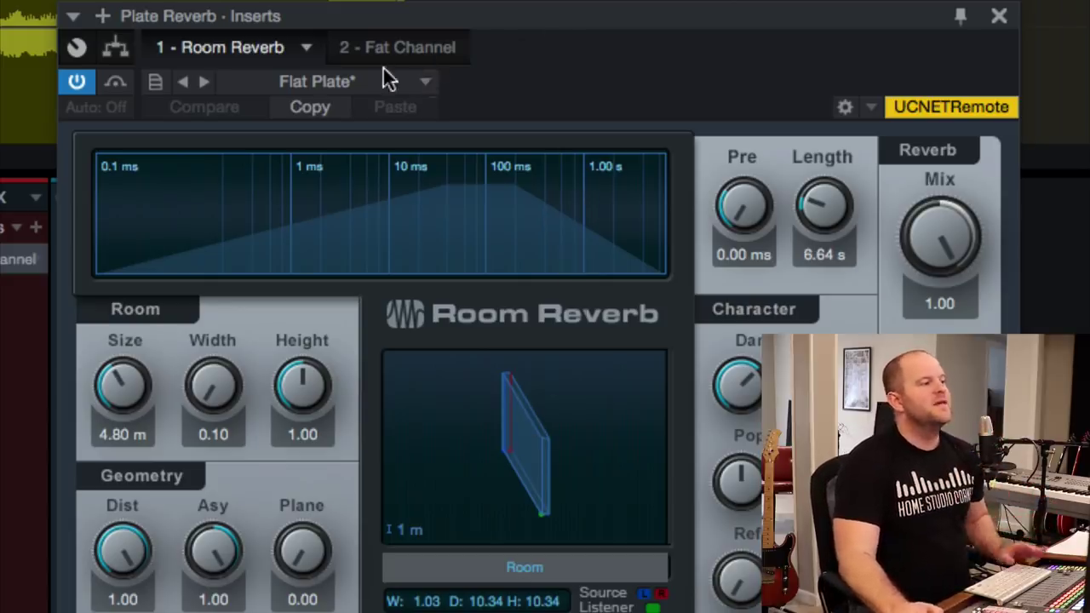
{"action": "left_click", "coordinate": [349, 76]}
{"action": "left_click", "coordinate": [348, 76]}
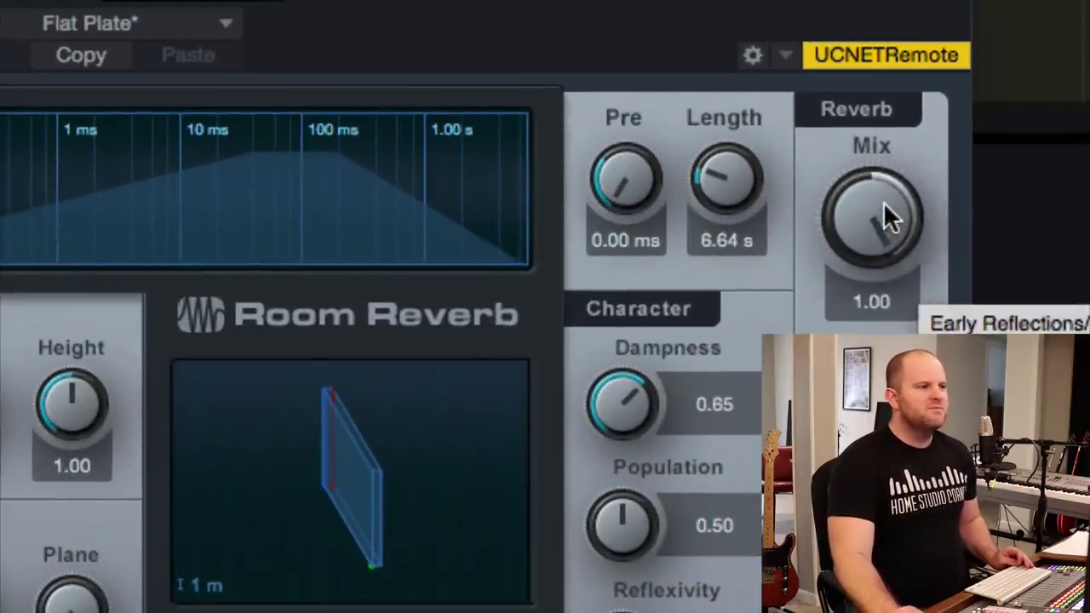
{"action": "mouse_move", "coordinate": [886, 230]}
{"action": "left_mouse_down"}
{"action": "mouse_move", "coordinate": [886, 259]}
{"action": "mouse_move", "coordinate": [883, 205]}
{"action": "mouse_move", "coordinate": [884, 247]}
{"action": "left_mouse_up"}
{"action": "left_click_drag", "start_coordinate": [891, 207], "coordinate": [903, 3]}
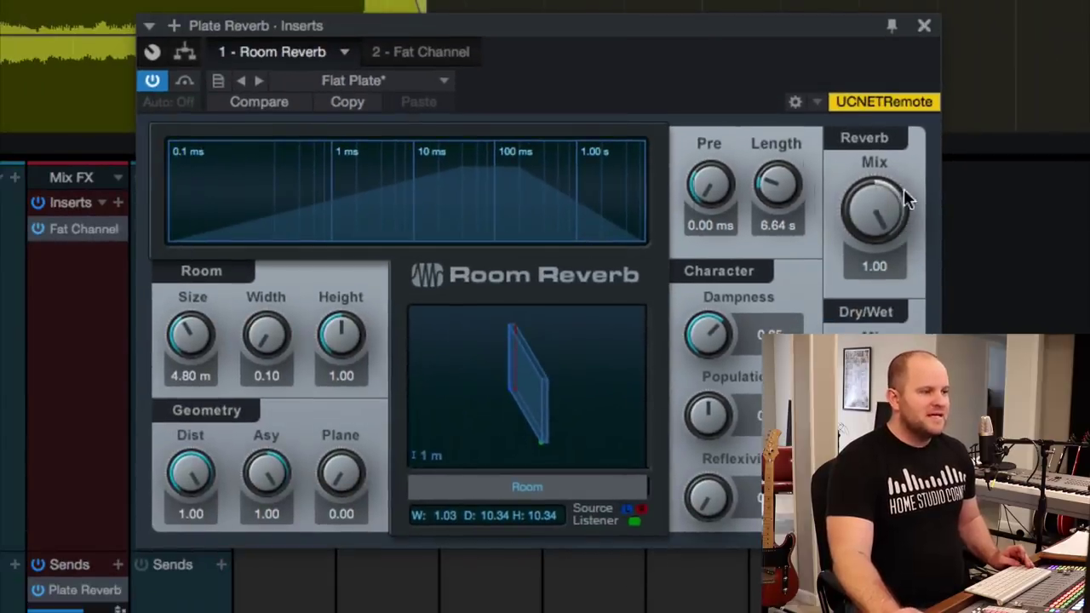
{"action": "left_click_drag", "start_coordinate": [871, 207], "coordinate": [886, 102]}
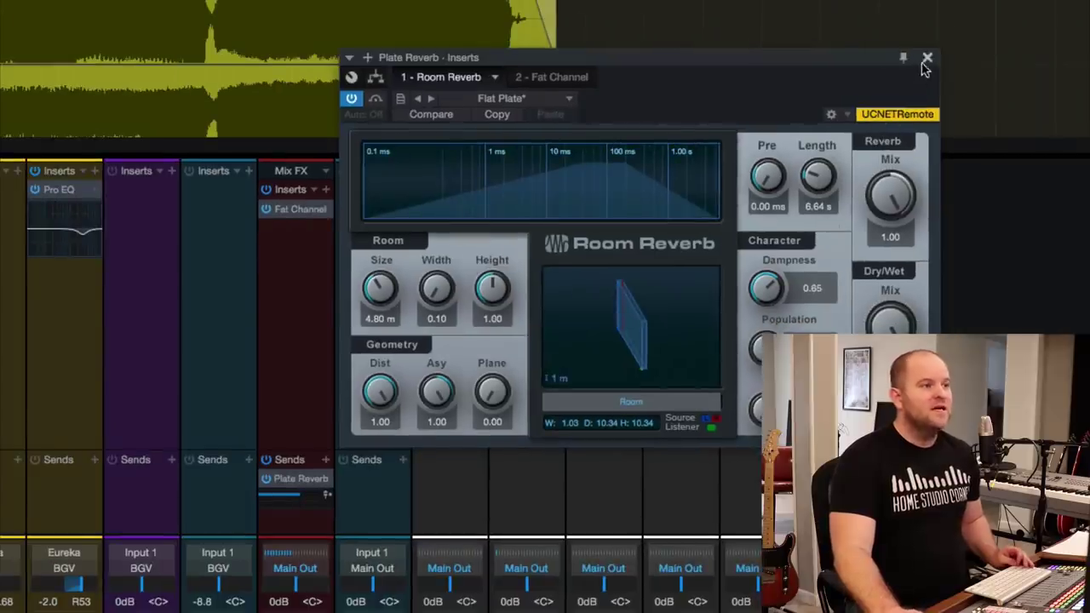
- Close the Room Reverb window, then solo and unsolo the BGV vocal bus
{"action": "left_click", "coordinate": [927, 57]}
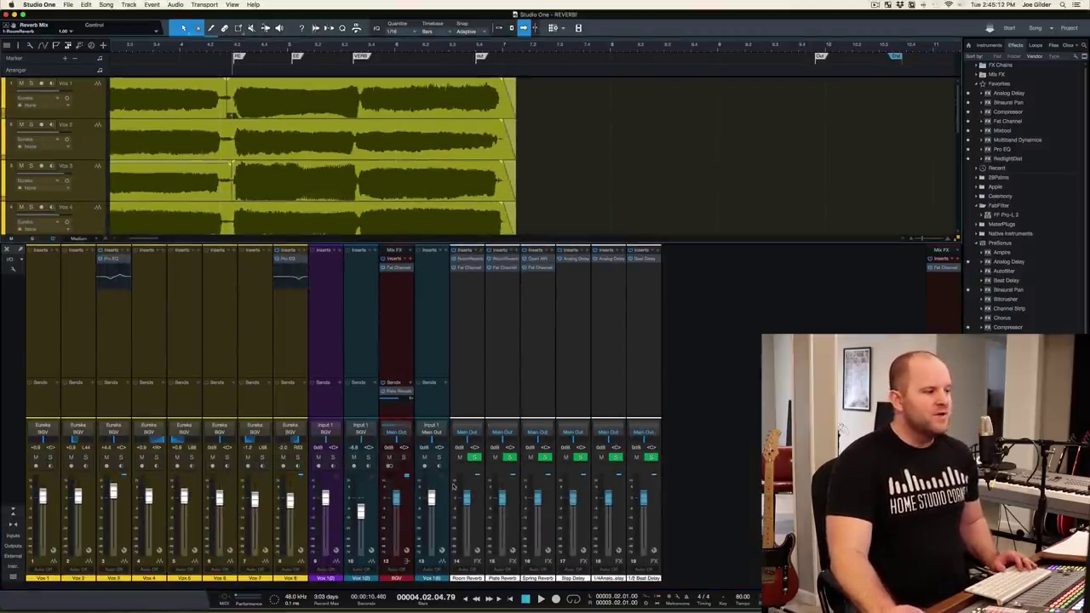
{"action": "left_click", "coordinate": [403, 457]}
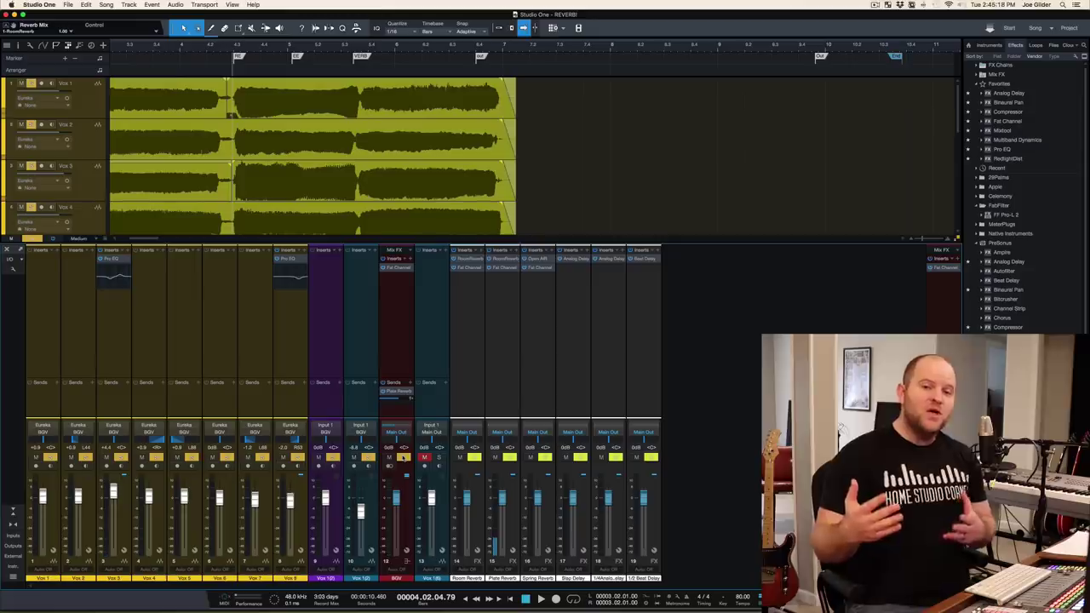
{"action": "left_click", "coordinate": [403, 457]}
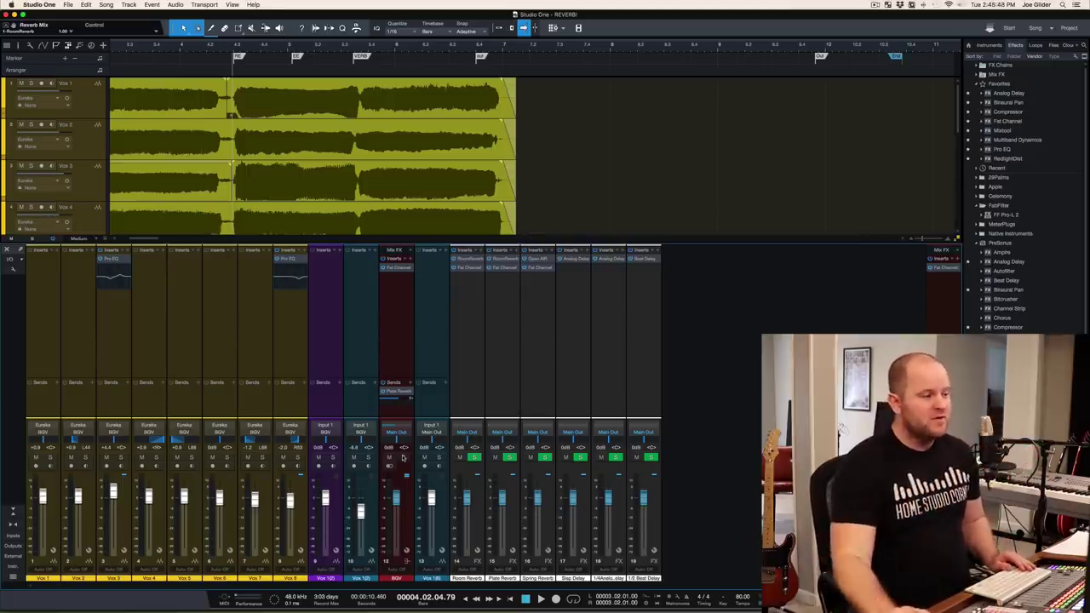
- Select the Plate Reverb channel and bring up its Fat Channel XT with the 200 Hz high-pass
{"action": "left_click", "coordinate": [506, 336]}
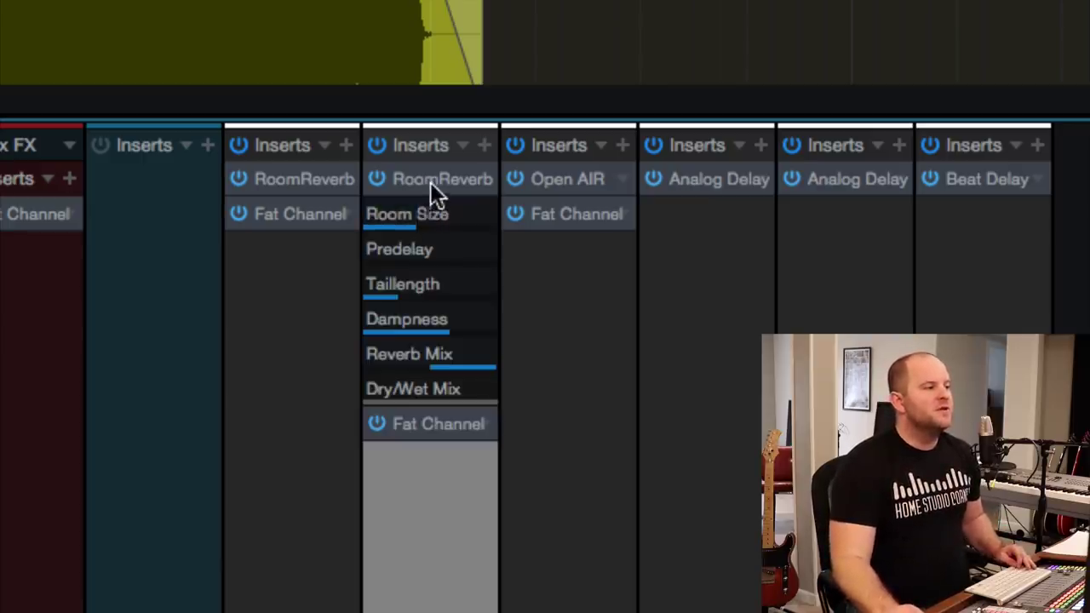
{"action": "left_click", "coordinate": [425, 208]}
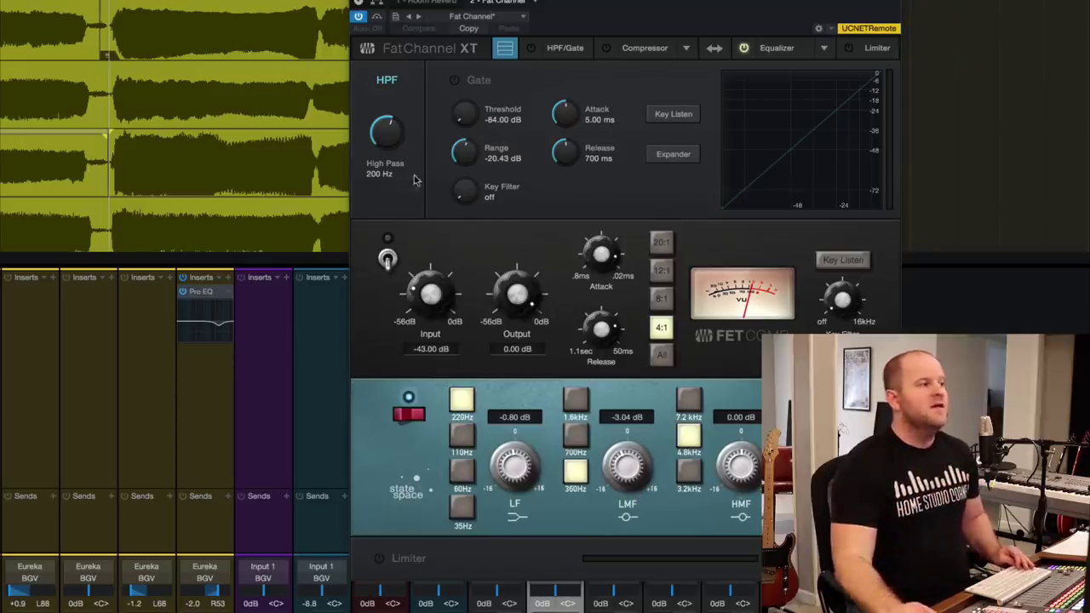
{"action": "left_click_drag", "start_coordinate": [387, 137], "coordinate": [371, 265]}
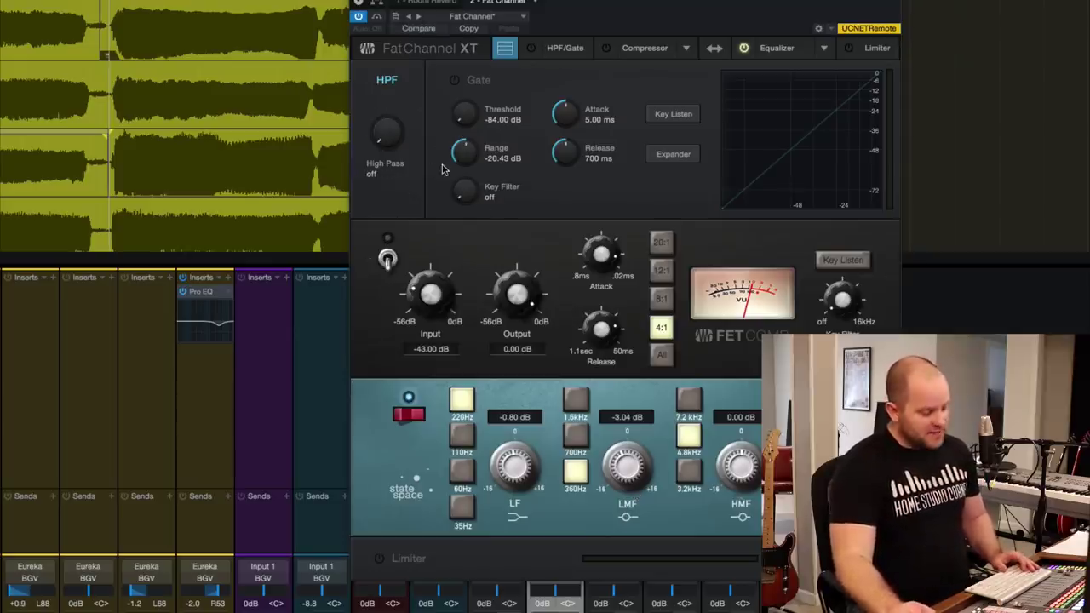
{"action": "key", "text": "space"}
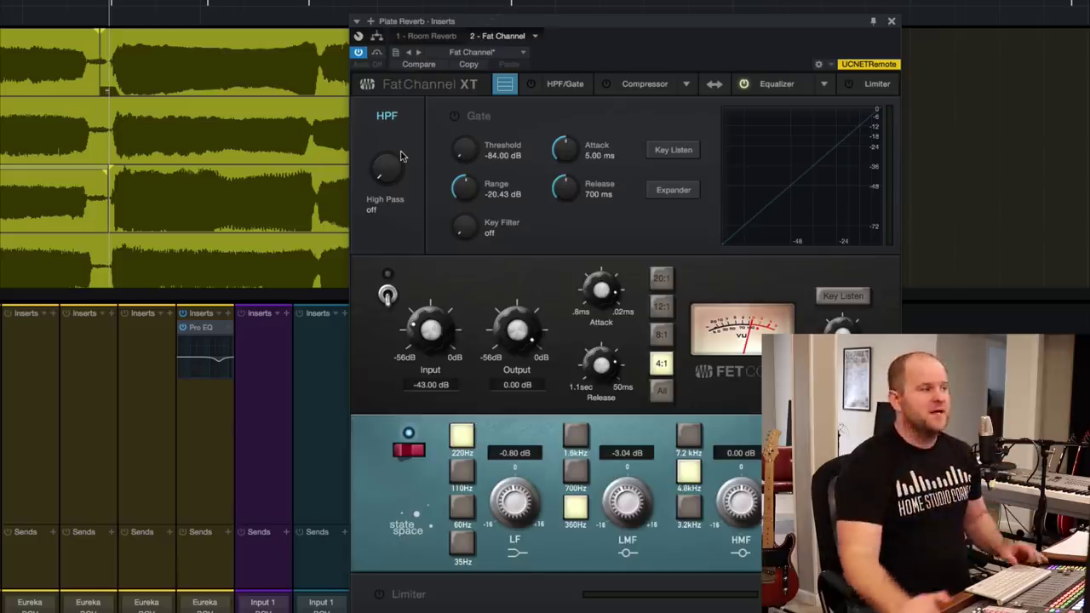
{"action": "left_click_drag", "start_coordinate": [392, 169], "coordinate": [393, 98]}
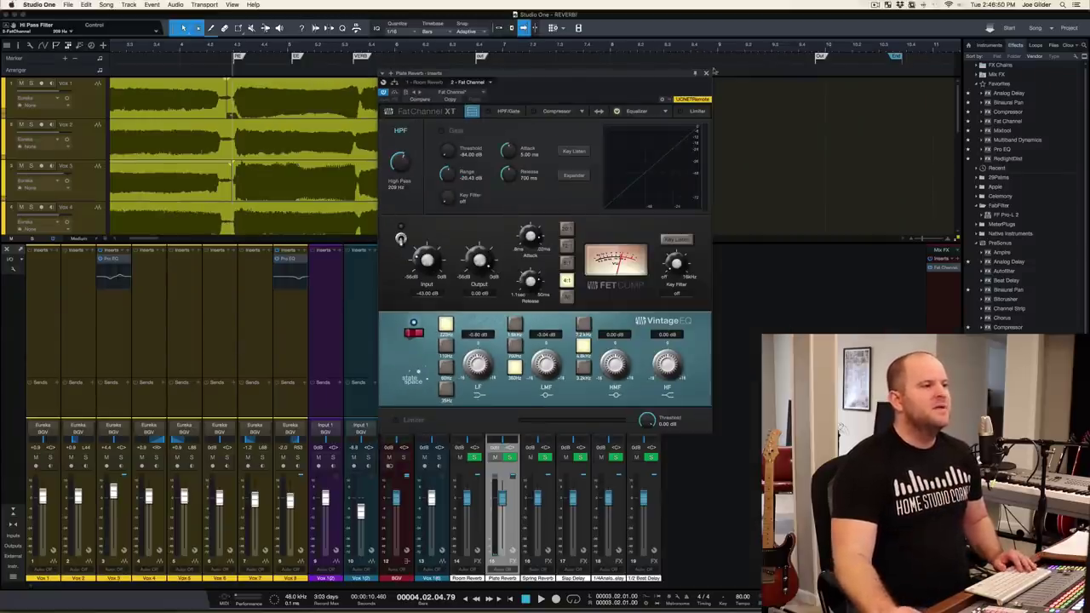
- Solo the Plate Reverb channel and reopen its Fat Channel
{"action": "left_click", "coordinate": [706, 73]}
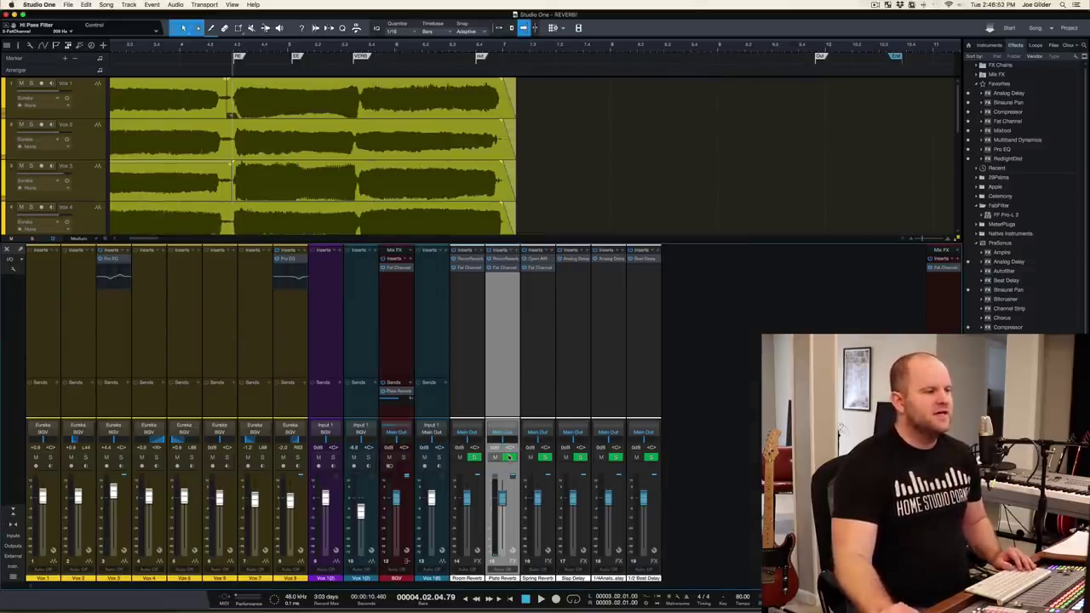
{"action": "key", "text": "s"}
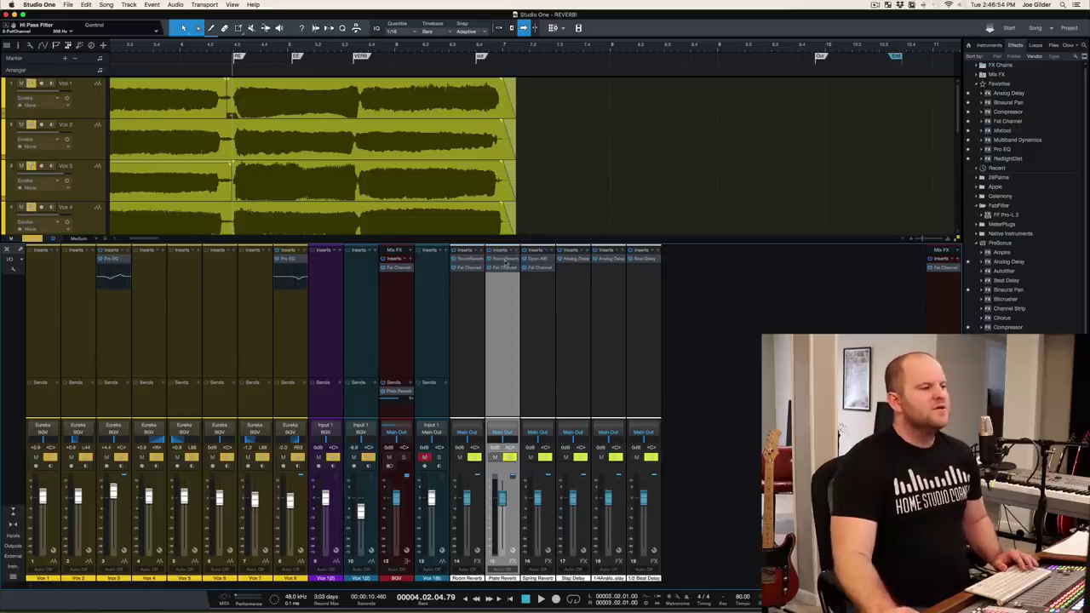
{"action": "left_click", "coordinate": [505, 266]}
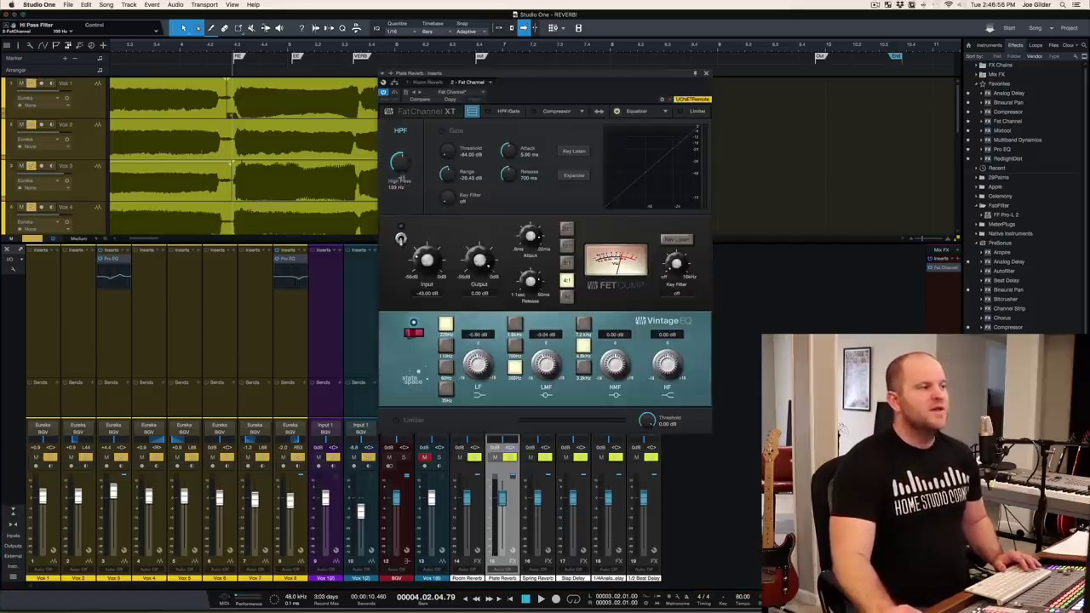
- Sweep the high-pass filter up to 200 Hz during playback, then close the Fat Channel
{"action": "key", "text": "space"}
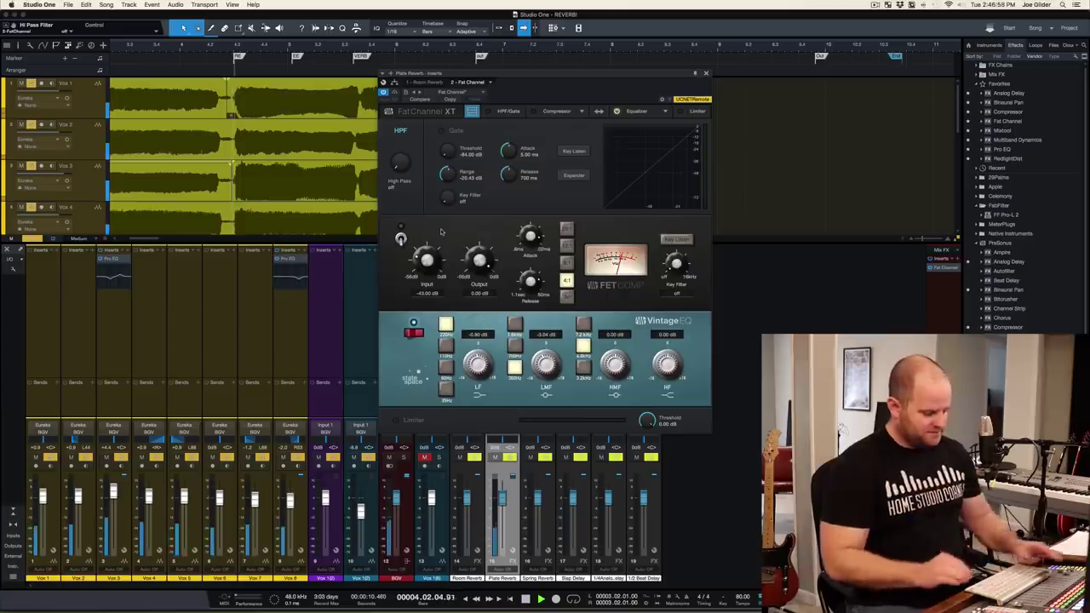
{"action": "left_click_drag", "start_coordinate": [402, 164], "coordinate": [405, 115]}
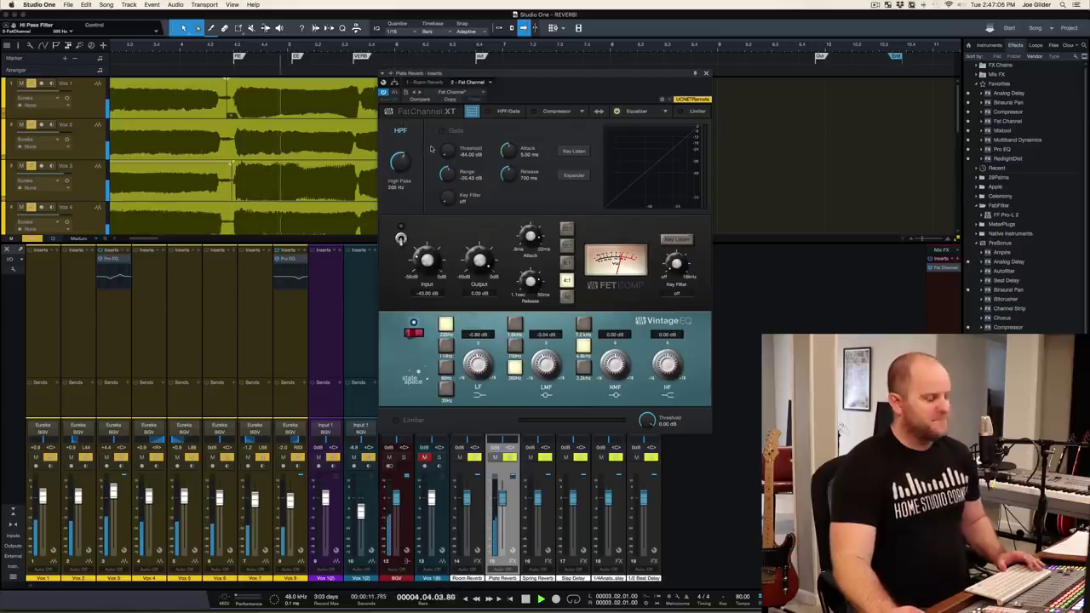
{"action": "key", "text": "space"}
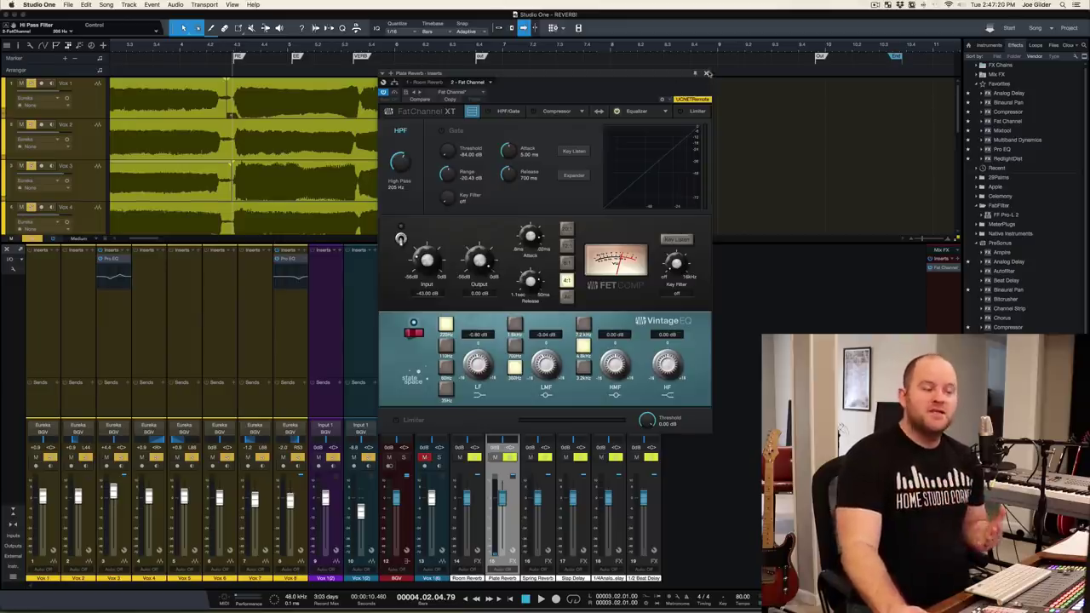
{"action": "left_click", "coordinate": [706, 73]}
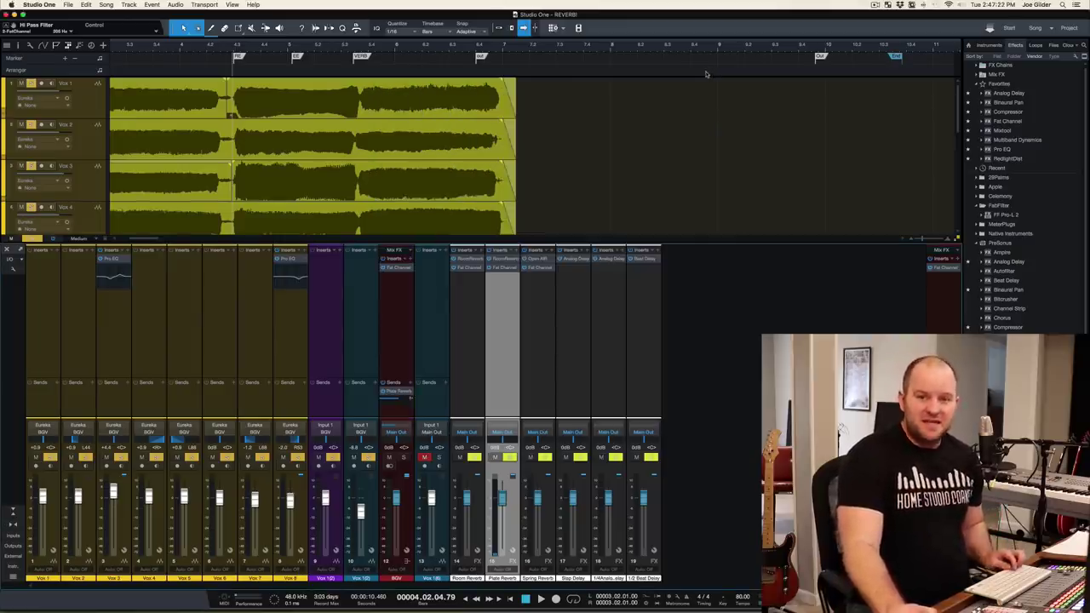
- Clear all solos with Shift+S and switch to the Amen song with Ctrl+Tab
{"action": "key", "text": "shift+s"}
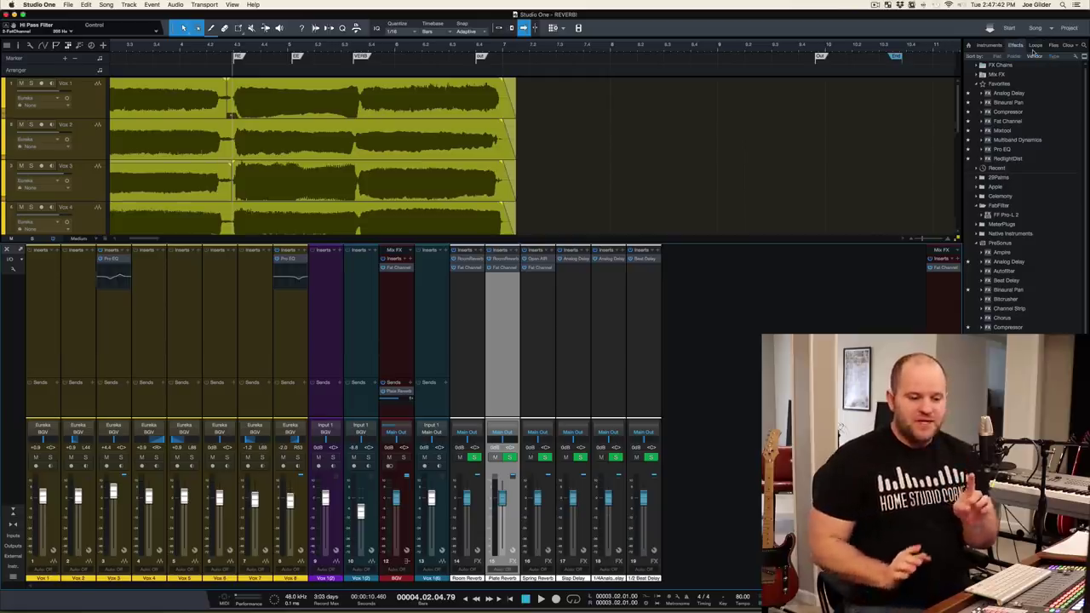
{"action": "key", "text": "ctrl+Tab"}
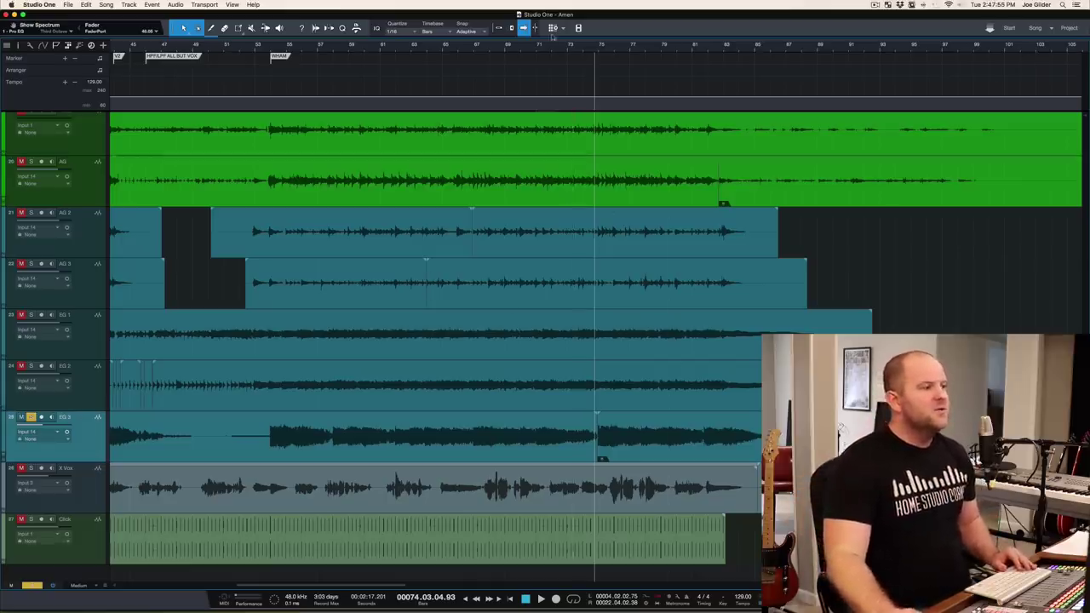
- Zoom into the Amen arrangement, play the guitars, then show the Console
{"action": "scroll", "coordinate": [599, 52], "scroll_direction": "up", "scroll_amount": 3}
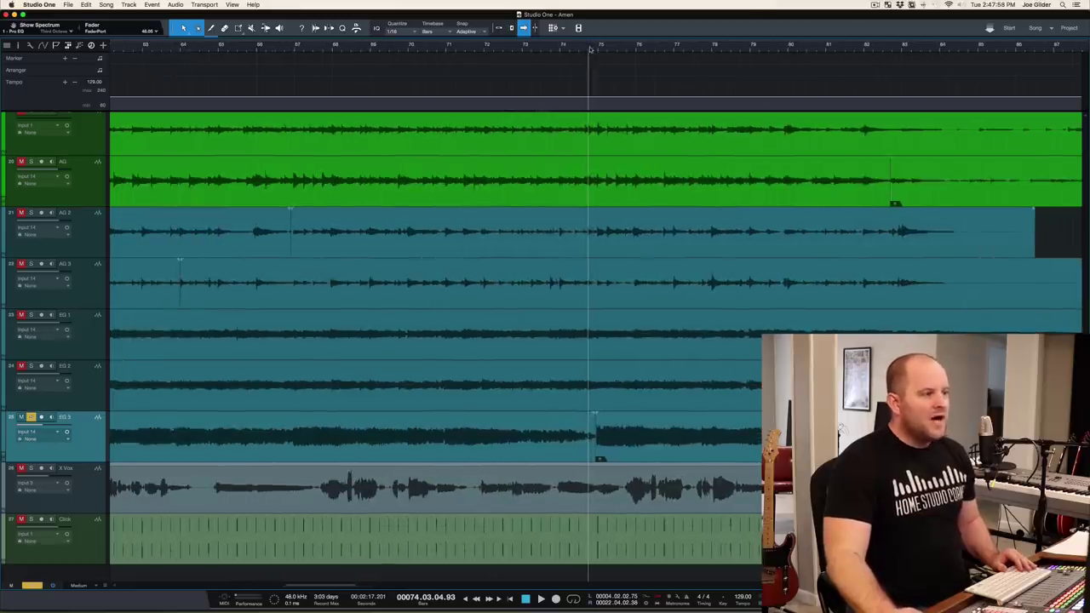
{"action": "scroll", "coordinate": [599, 49], "scroll_direction": "up", "scroll_amount": 2}
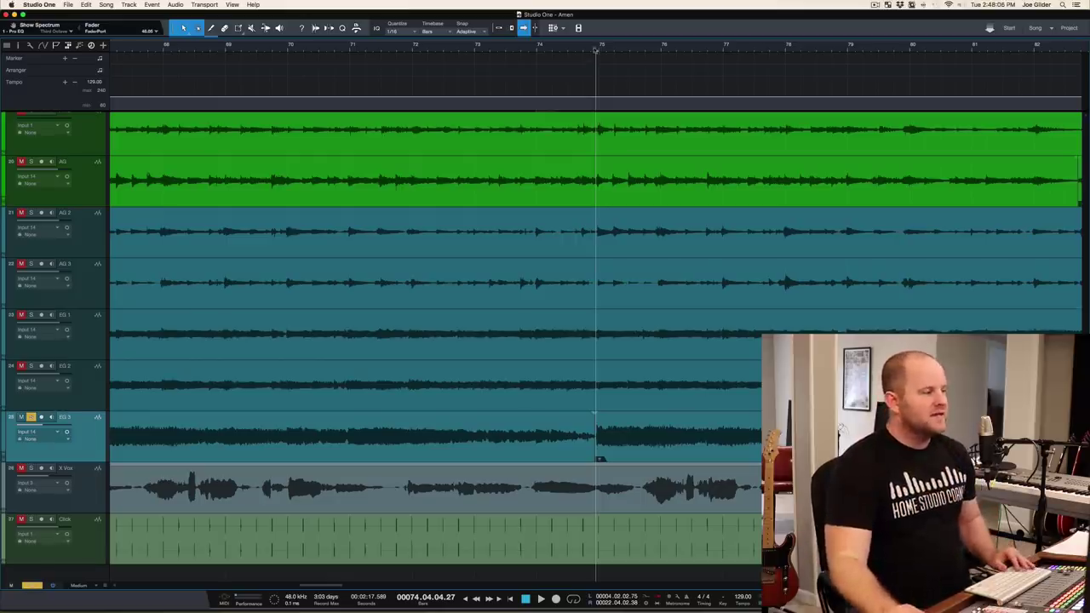
{"action": "key", "text": "space"}
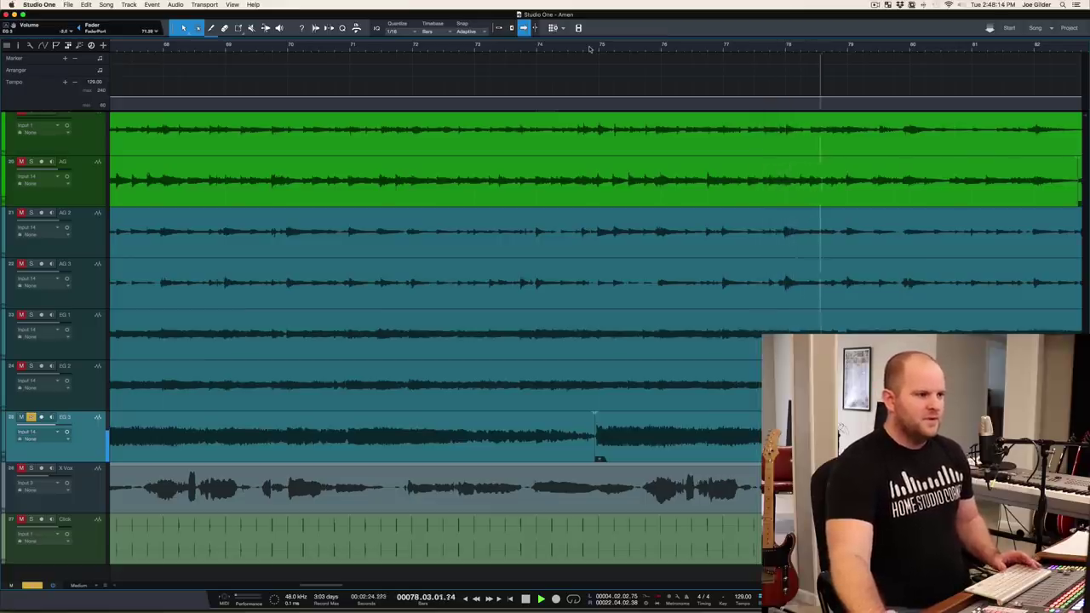
{"action": "key", "text": "space"}
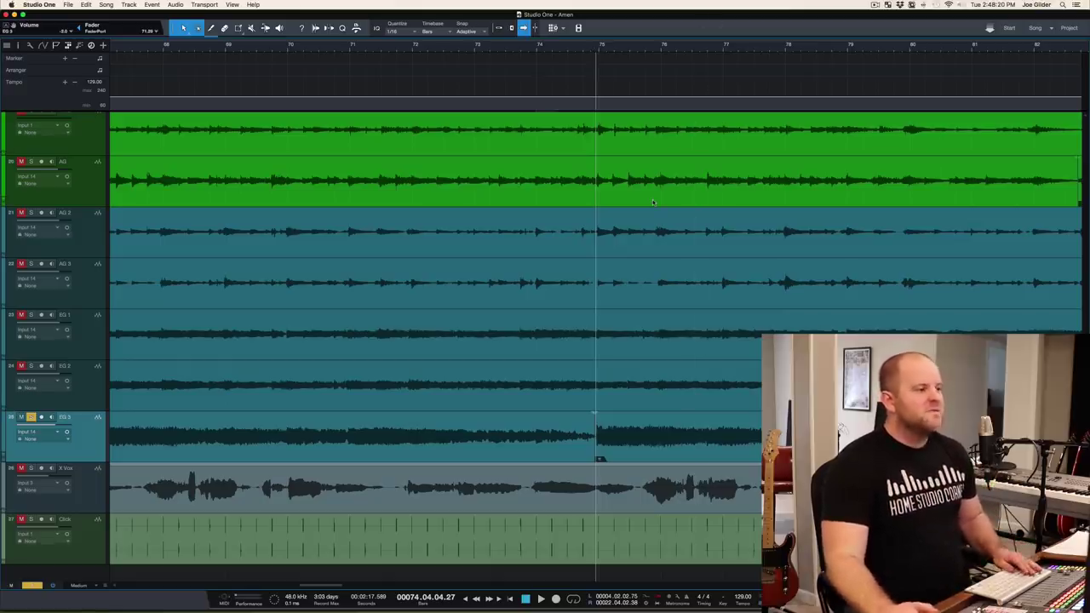
{"action": "key", "text": "F3"}
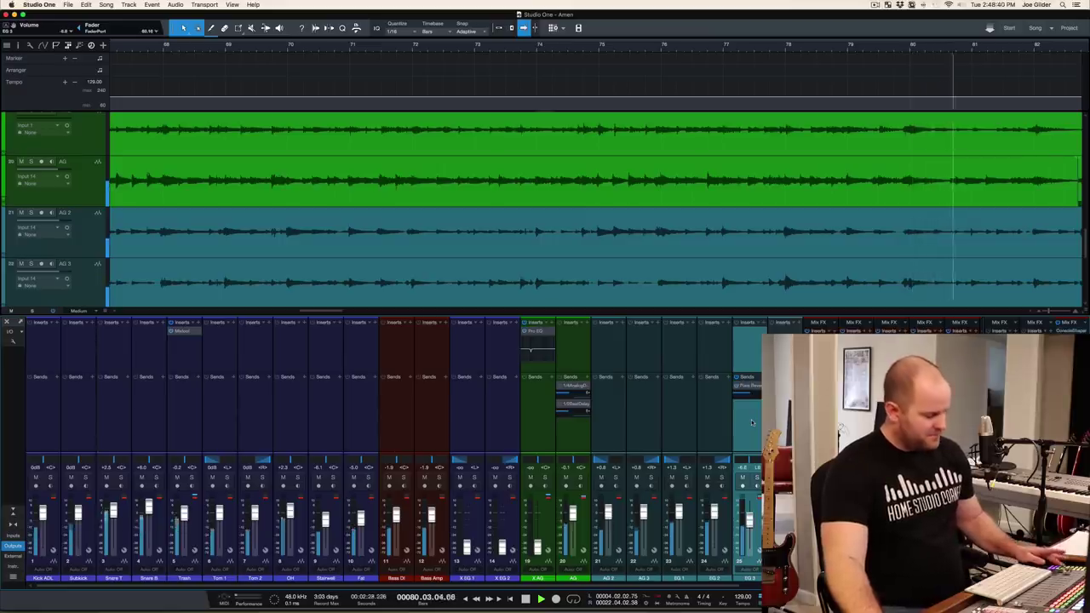
- Lower the VOX fader to about -28.2 dB, return the playhead to bar 74, and save Amen
{"action": "scroll", "coordinate": [682, 514], "scroll_direction": "right", "scroll_amount": 6}
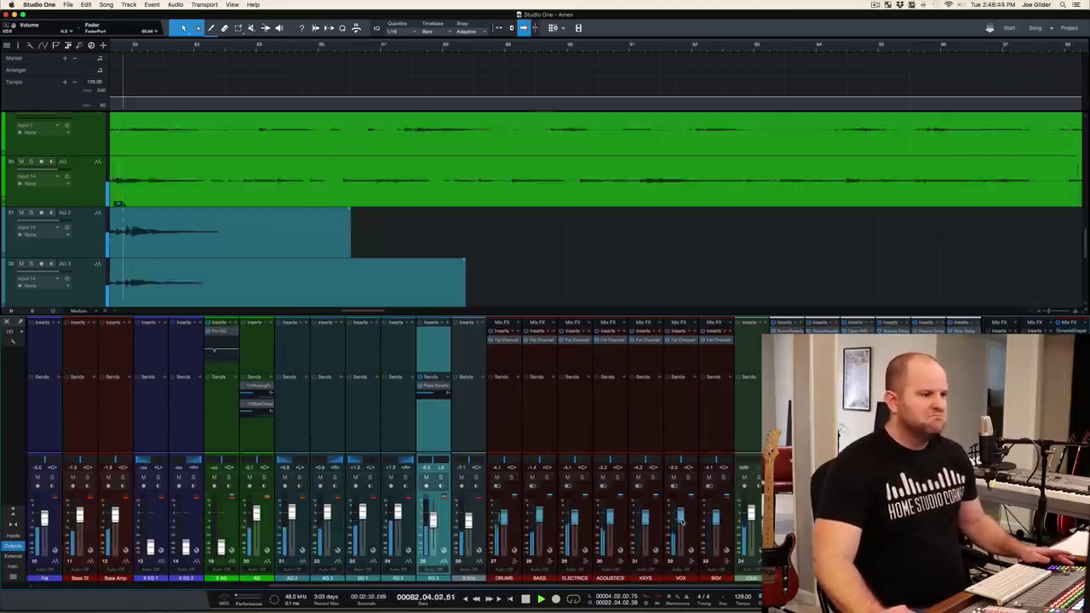
{"action": "left_click_drag", "start_coordinate": [681, 514], "coordinate": [682, 538]}
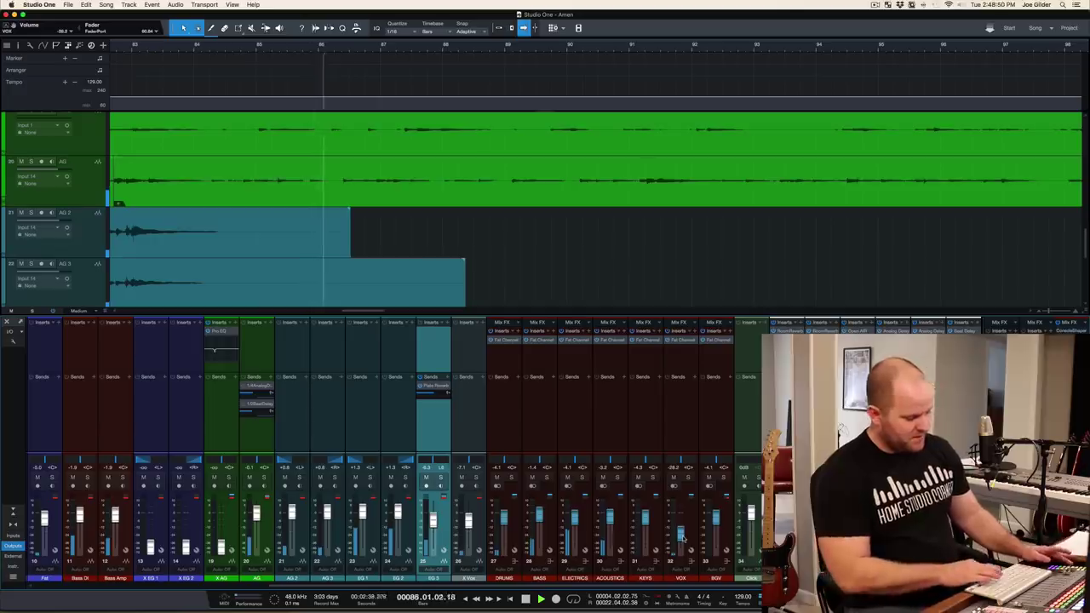
{"action": "key", "text": "shift+b"}
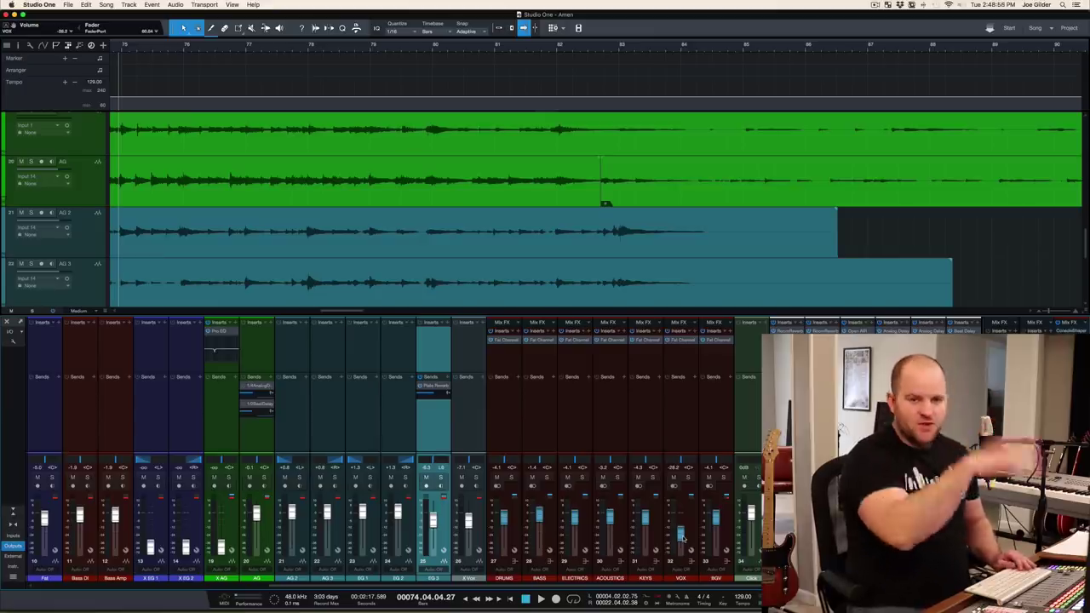
{"action": "key", "text": "super+s"}
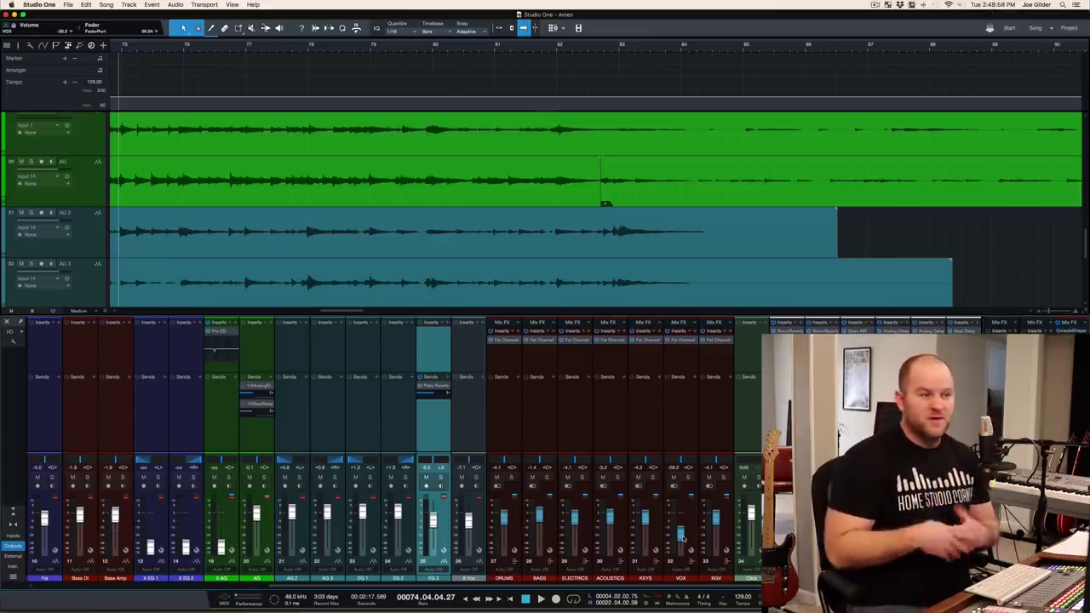